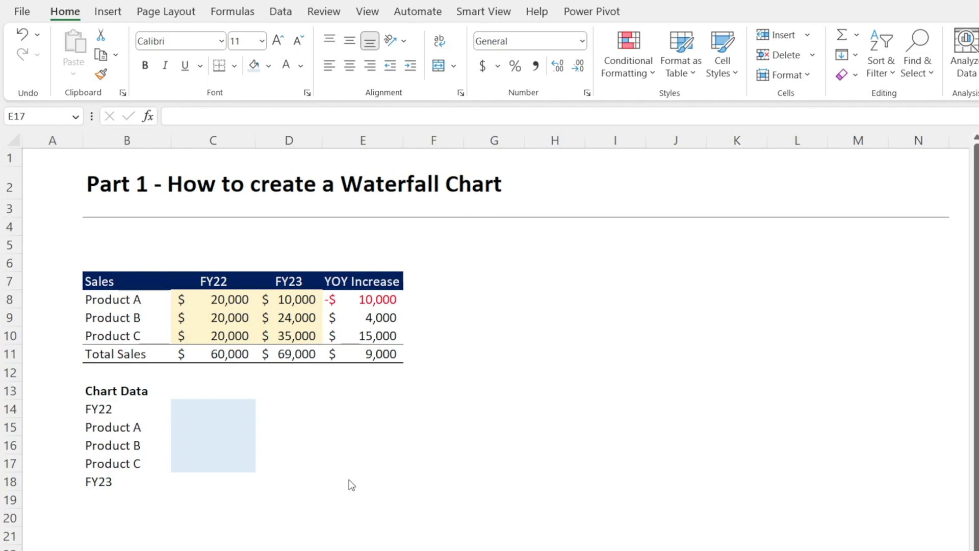
- Link C14 to the FY22 total with =C11
left_click(127, 410)
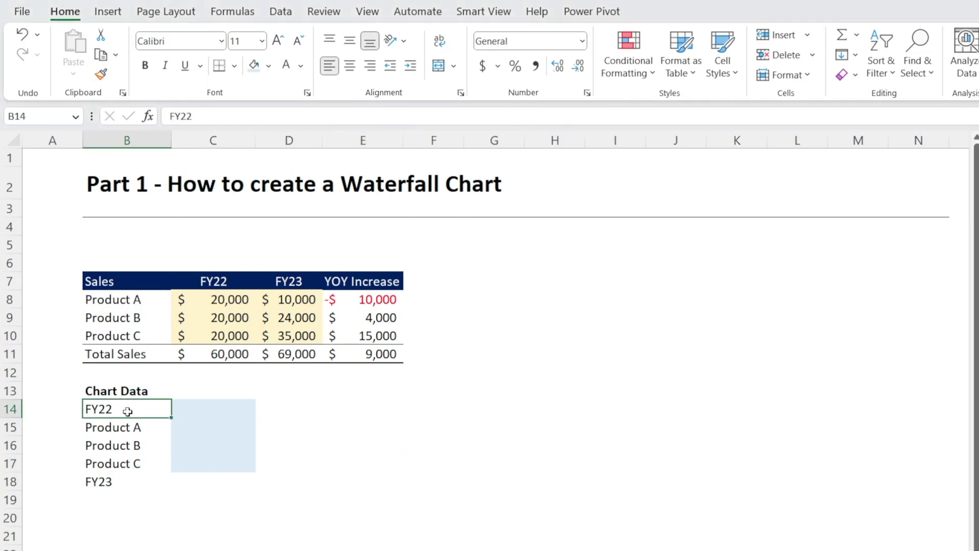
left_click(238, 410)
type("=")
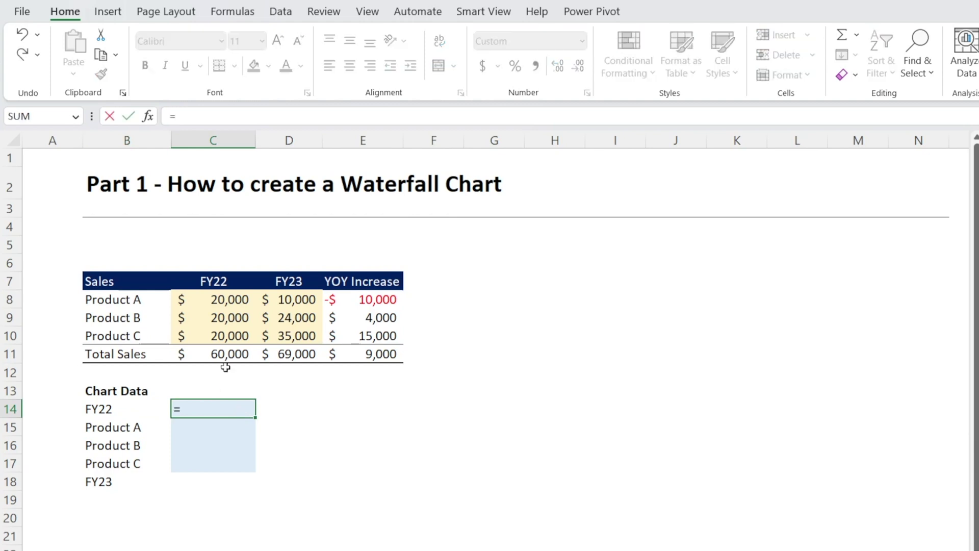
left_click(222, 354)
key("Return")
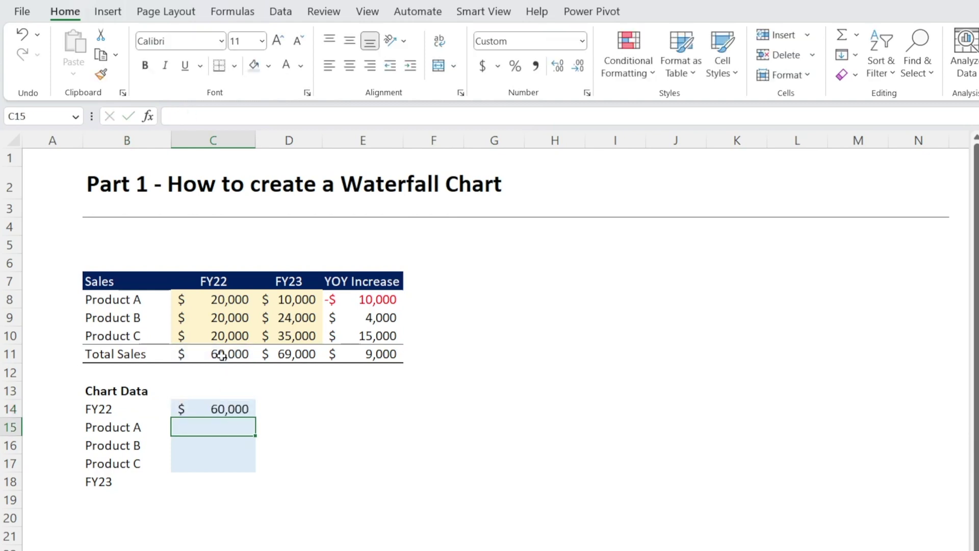
- Enter =E8 in C15 and copy it to C16:C17 for the three products' YOY changes
type("=")
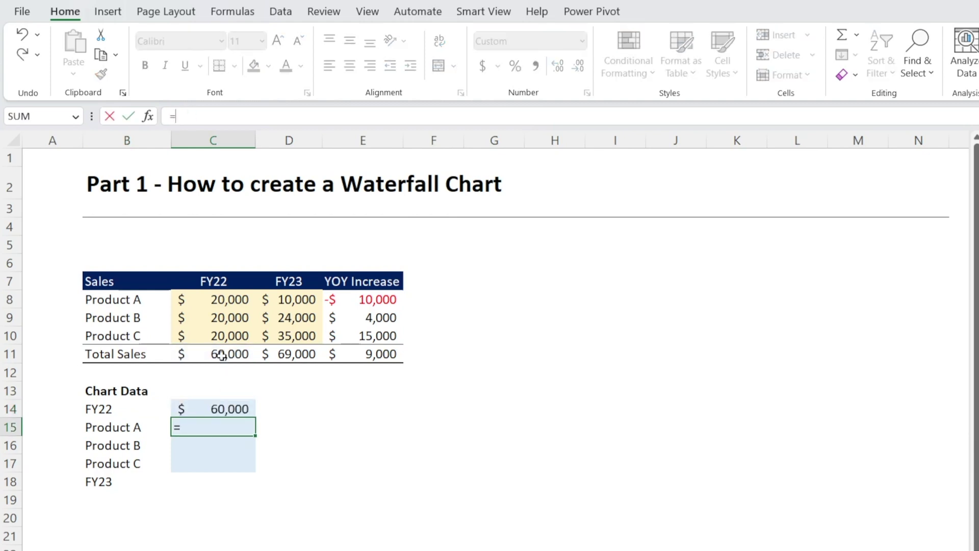
left_click(391, 301)
key("ctrl+Return")
key("ctrl+c")
key("Down")
key("shift+Down")
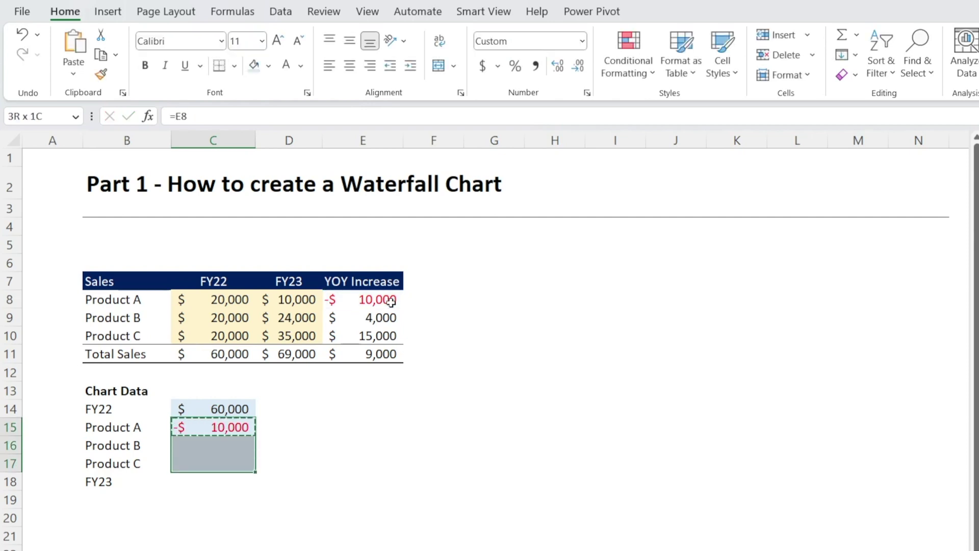
key("ctrl+v")
key("Down")
key("Down")
key("Escape")
- Link C18 to the FY23 total with =D11, then select B14:C18
type("=")
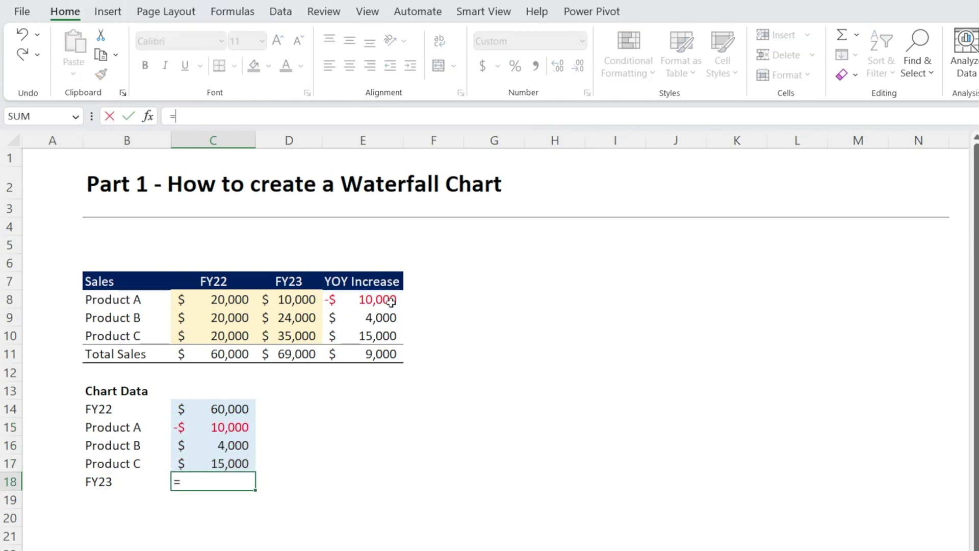
left_click(283, 349)
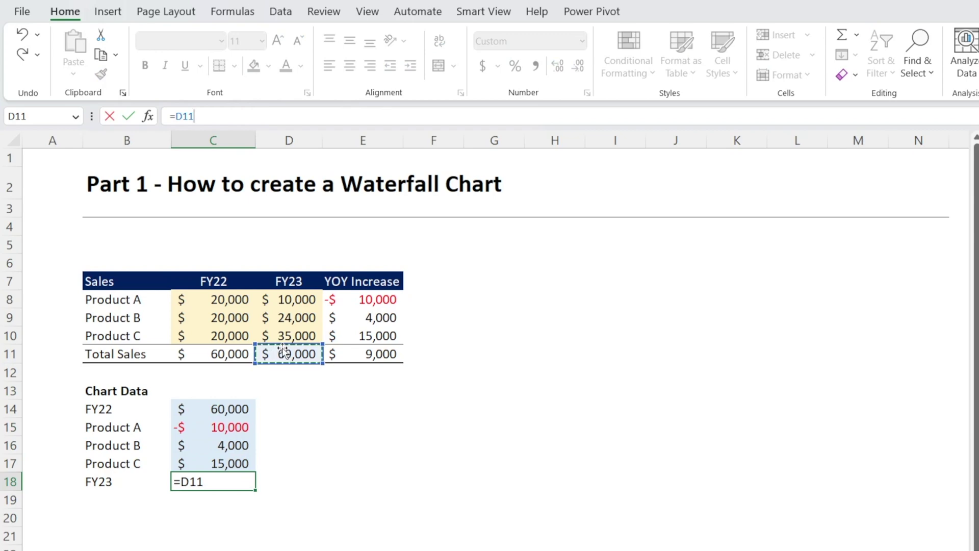
key("Return")
left_click_drag(112, 417, 191, 474)
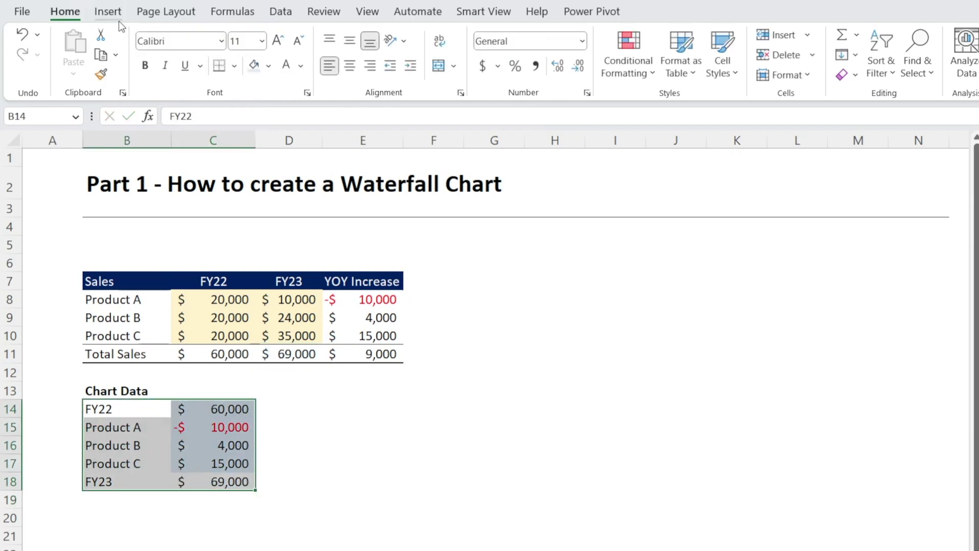
- Insert a waterfall chart from B14:C18 and move it to the right of the sales table
left_click(108, 12)
left_click(502, 36)
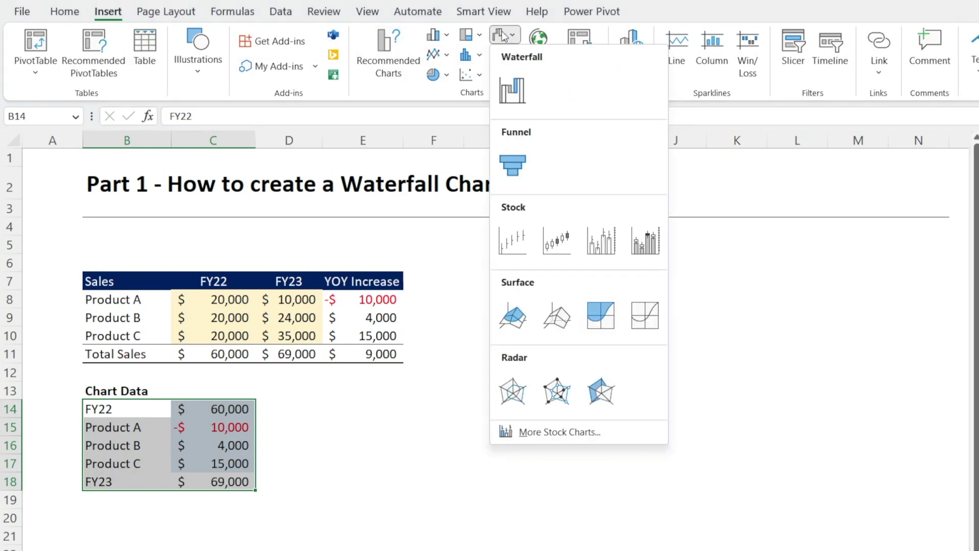
left_click(512, 89)
left_click_drag(297, 290, 448, 291)
left_click(492, 548)
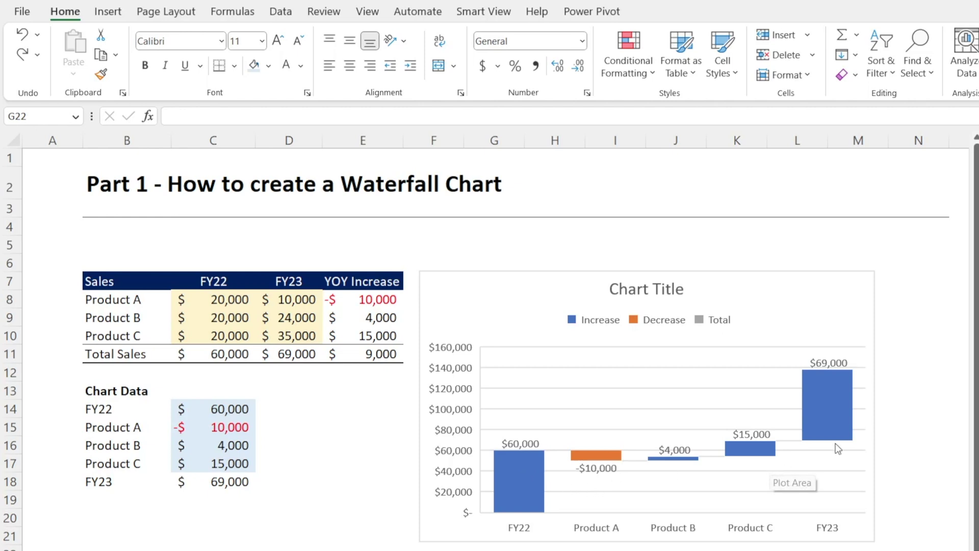
- Set the FY22 and FY23 bars as totals in Format Data Point
left_click(527, 481)
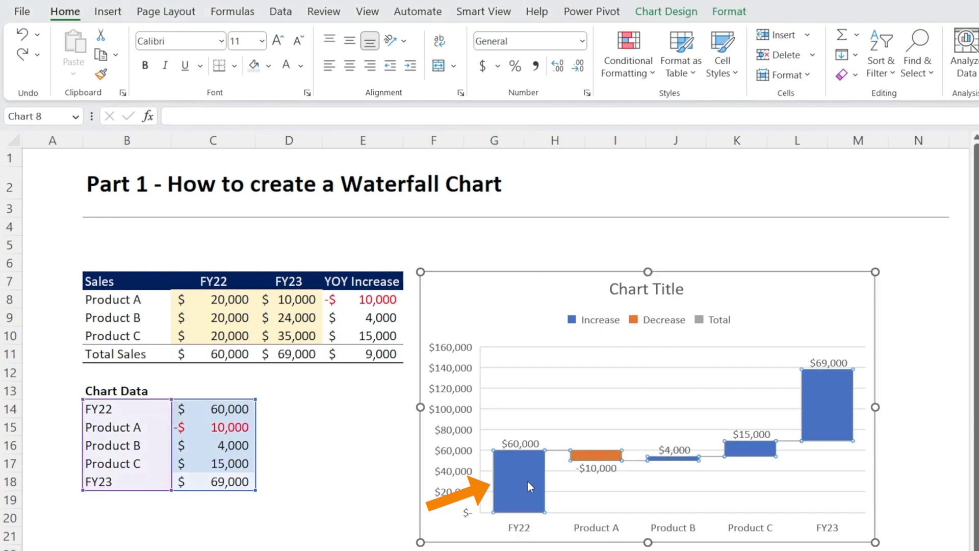
double_click(515, 485)
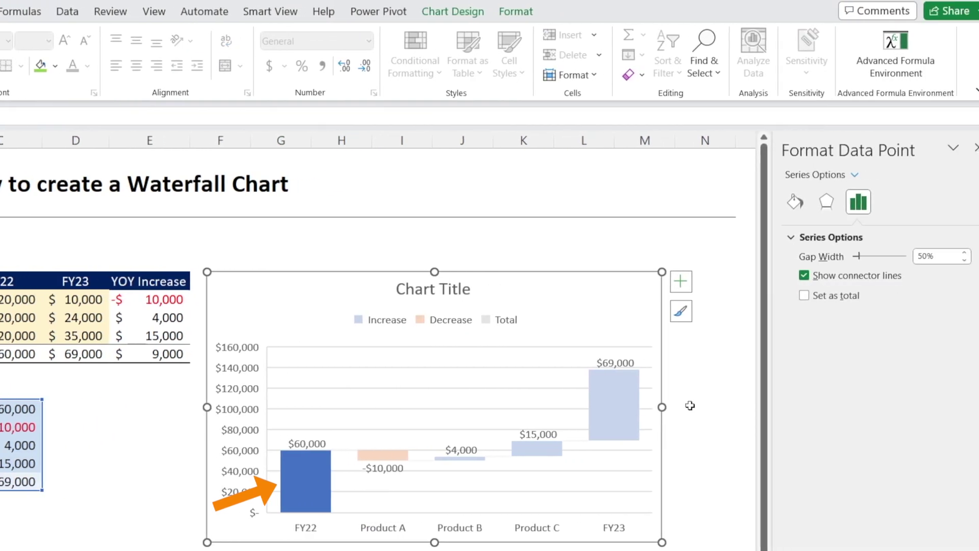
left_click(793, 296)
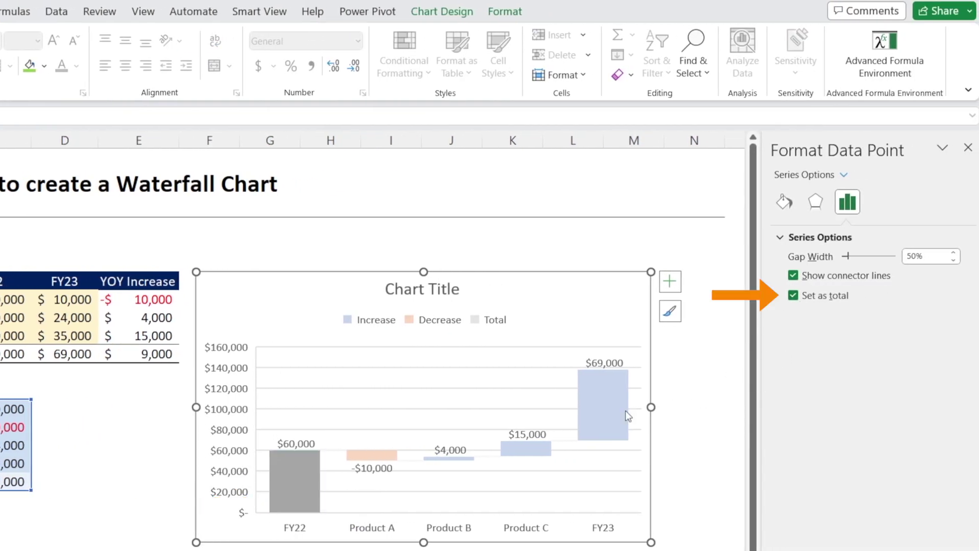
left_click(598, 422)
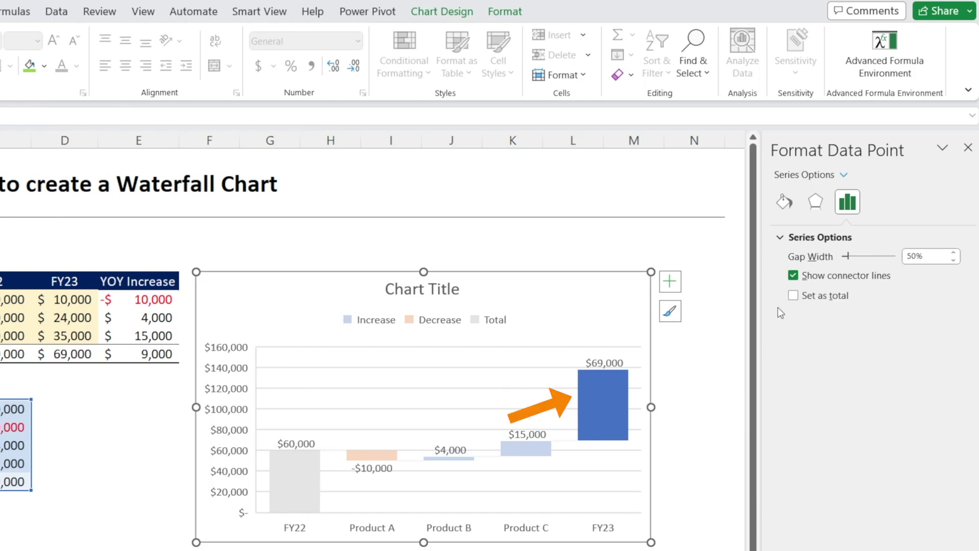
left_click(794, 296)
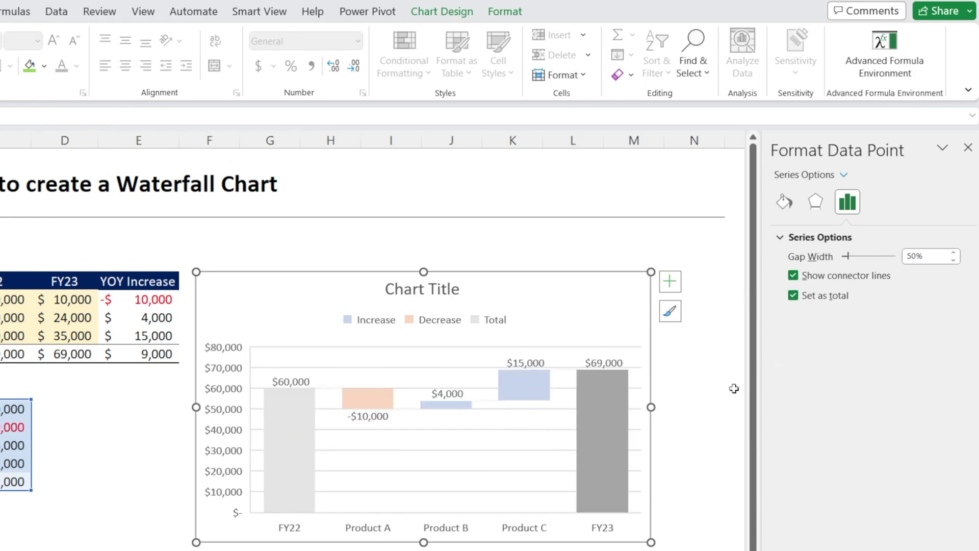
left_click(527, 542)
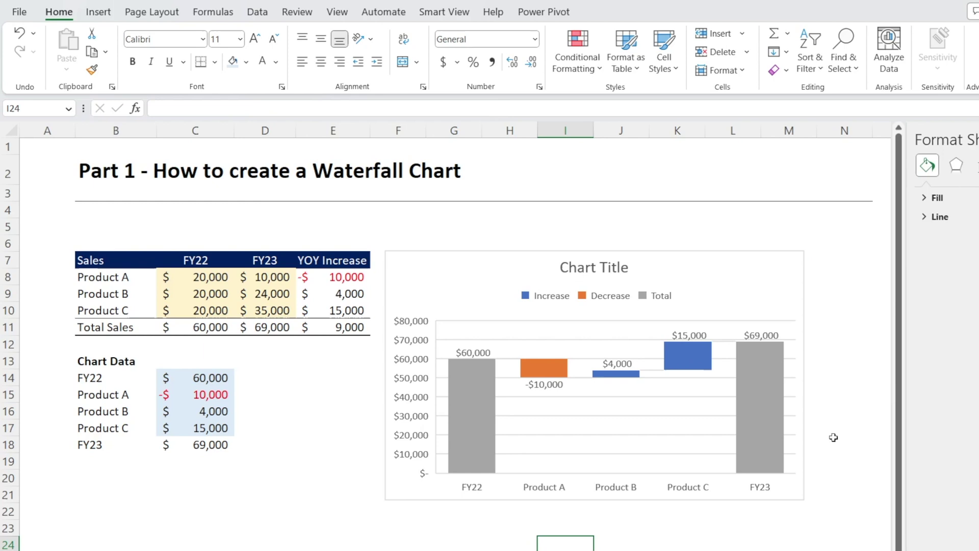
- Change the chart title to 'Sales Waterfall'
left_click(591, 267)
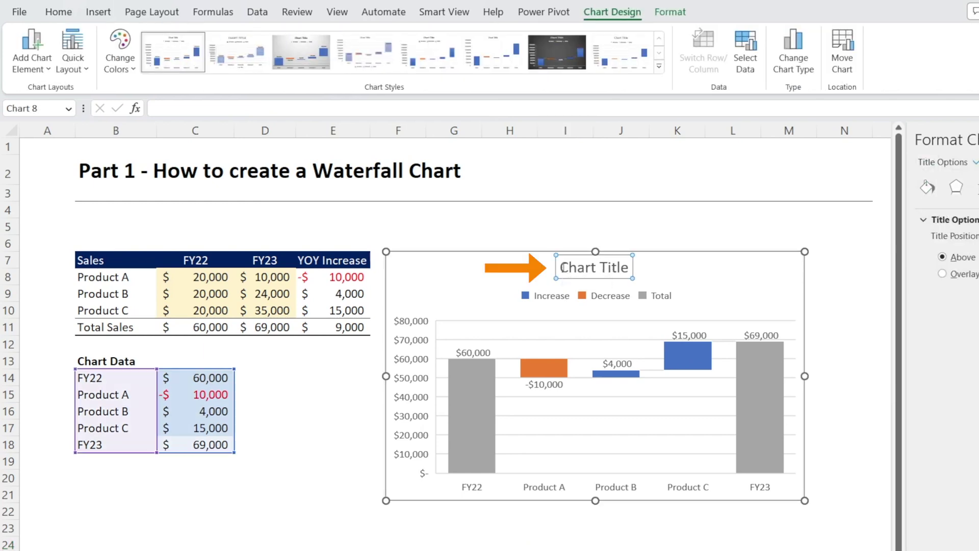
left_click_drag(561, 268, 657, 256)
type("Wale")
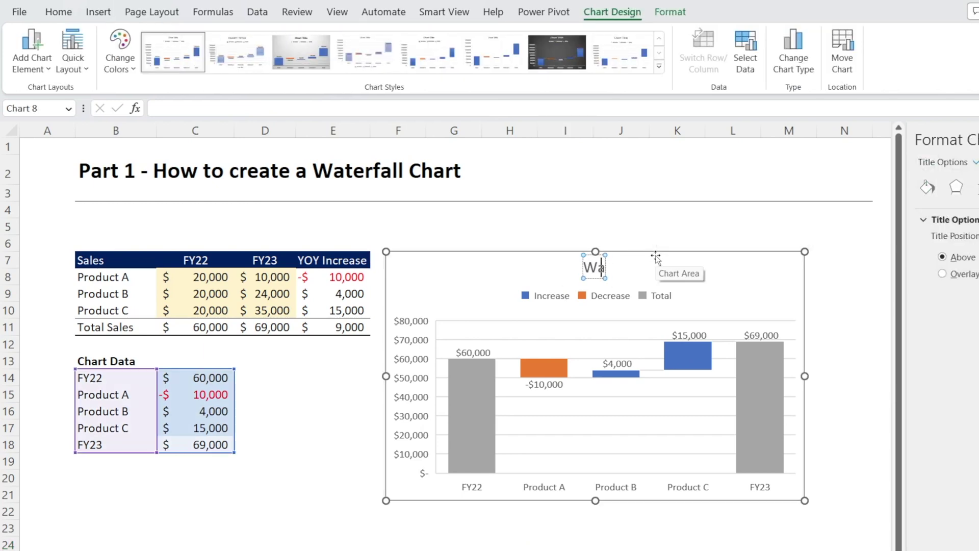
key("BackSpace")
key("BackSpace")
key("BackSpace")
key("BackSpace")
type("Sales Water")
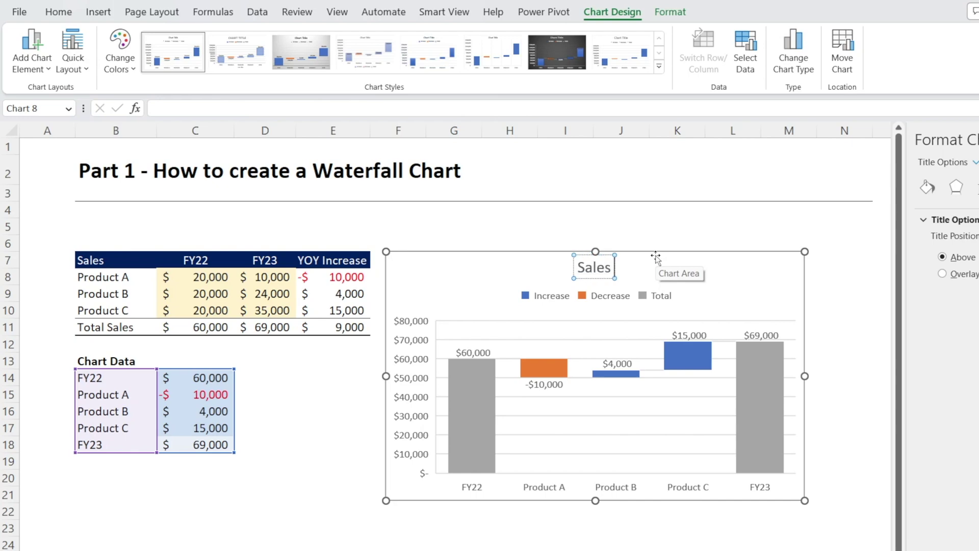
type("fall")
left_click(662, 231)
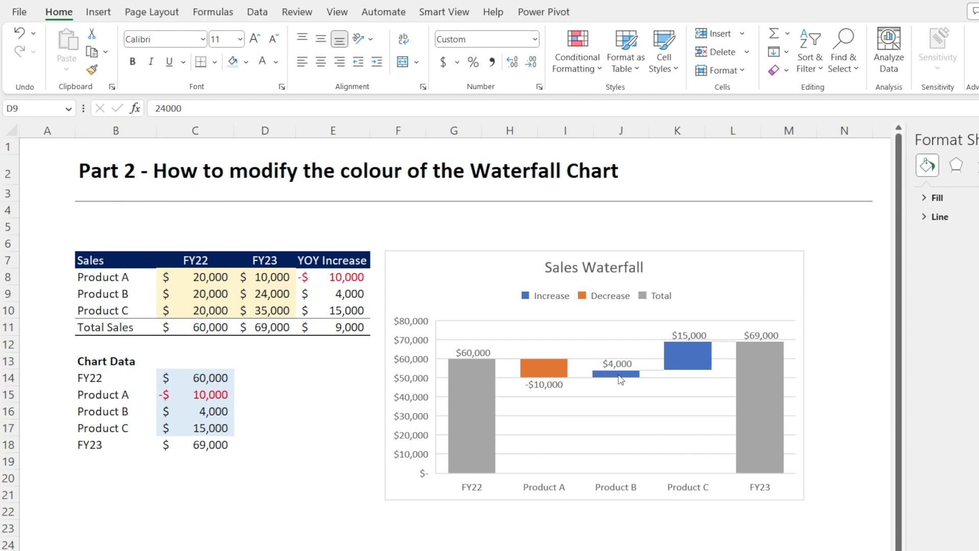
- Fill only the Product A decrease bar red from the mini toolbar's Fill menu
mouse_move(626, 378)
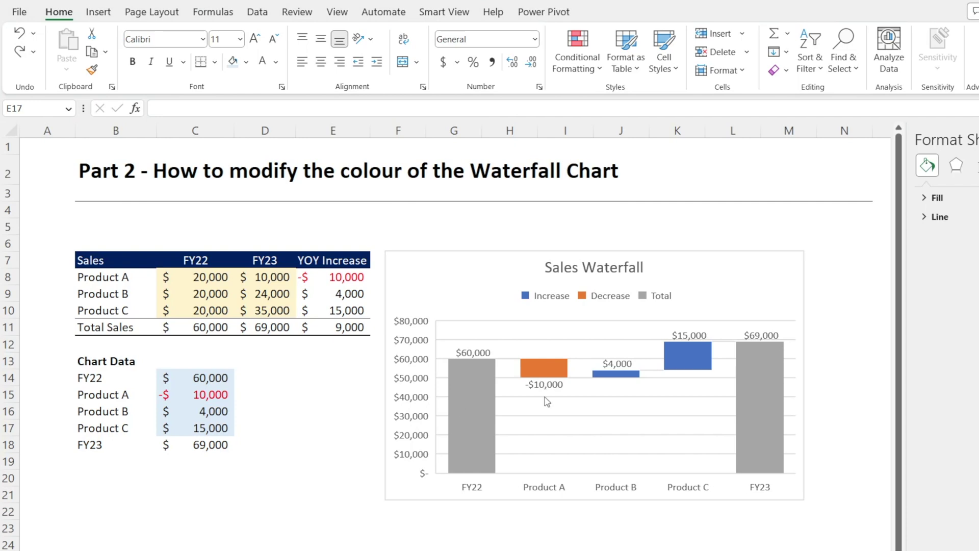
left_click(545, 378)
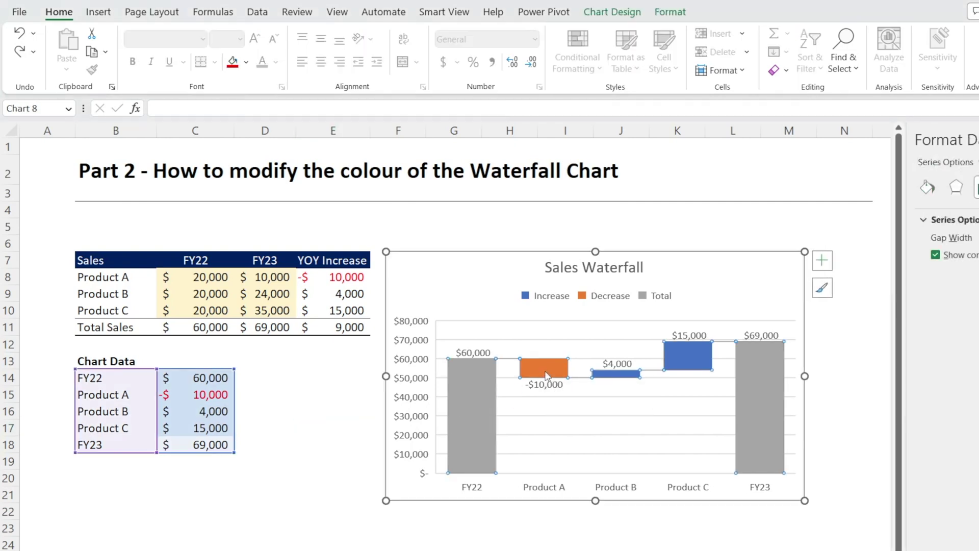
left_click(545, 376)
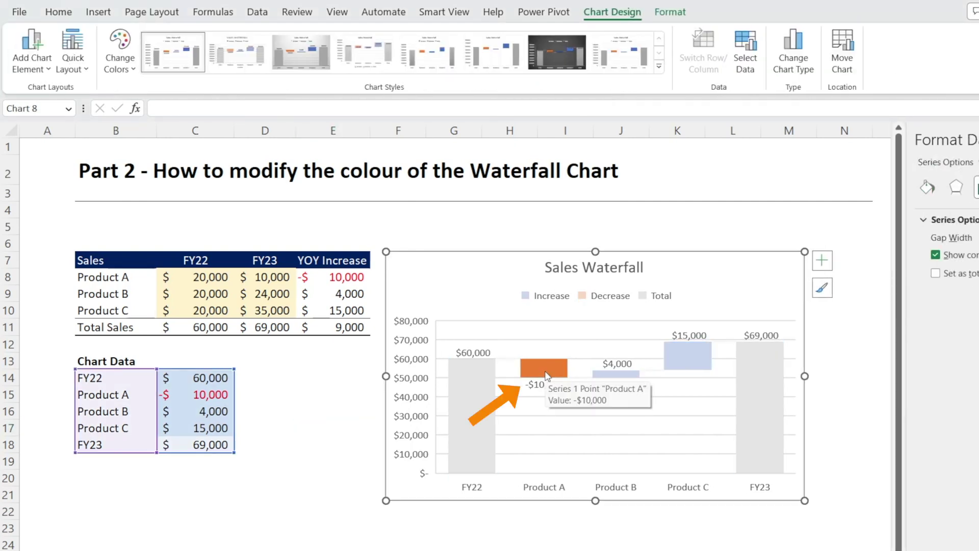
right_click(545, 376)
left_click(575, 329)
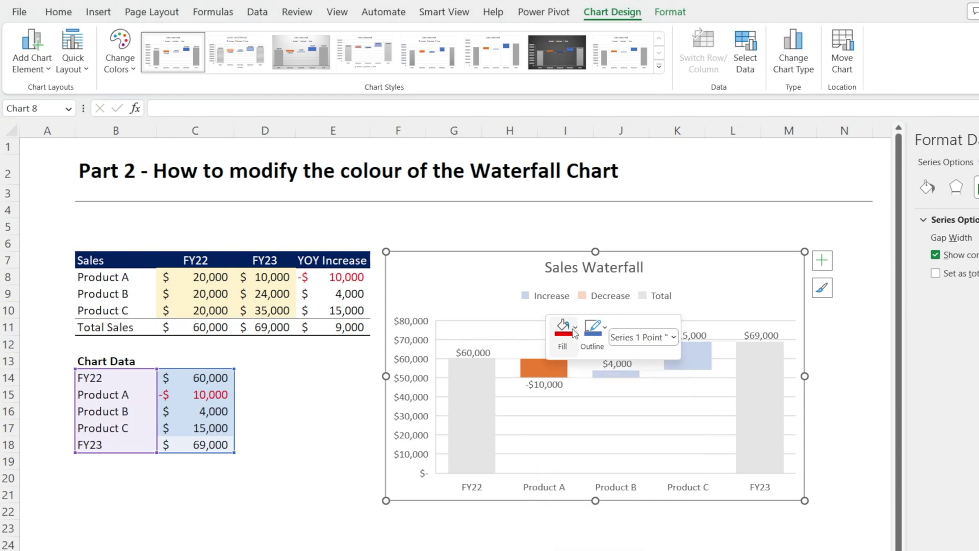
left_click(568, 198)
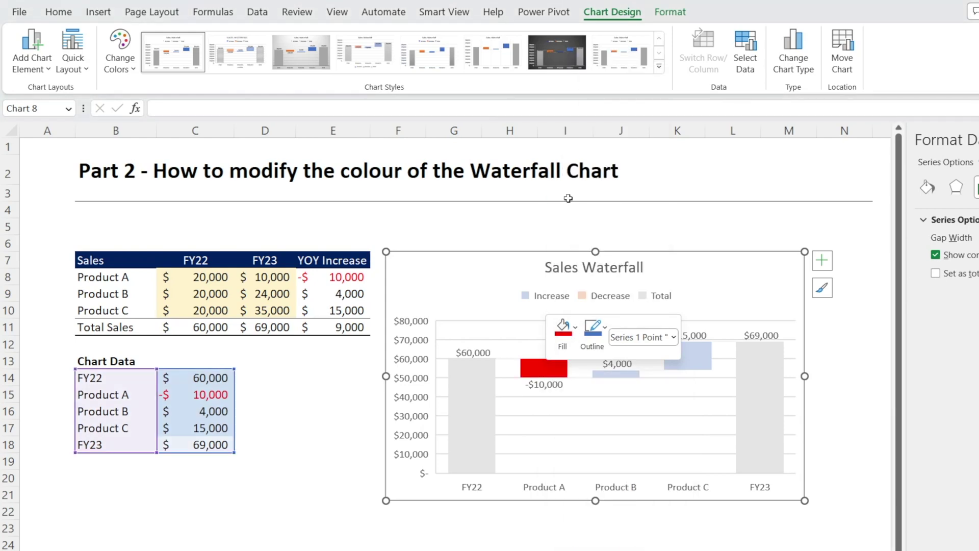
- Enter 30,000 as Product A's FY23 sales in D8, then select the Product A bar
left_click(304, 449)
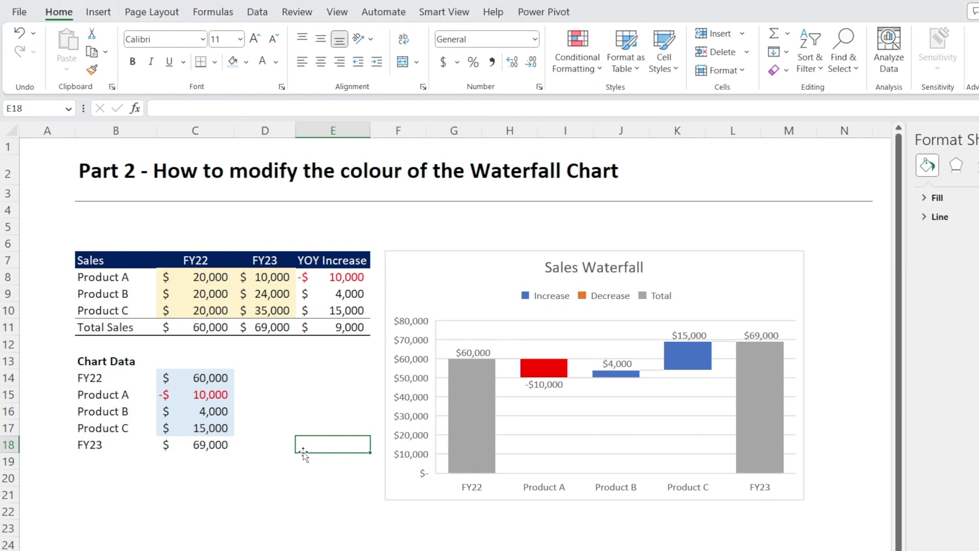
left_click(265, 278)
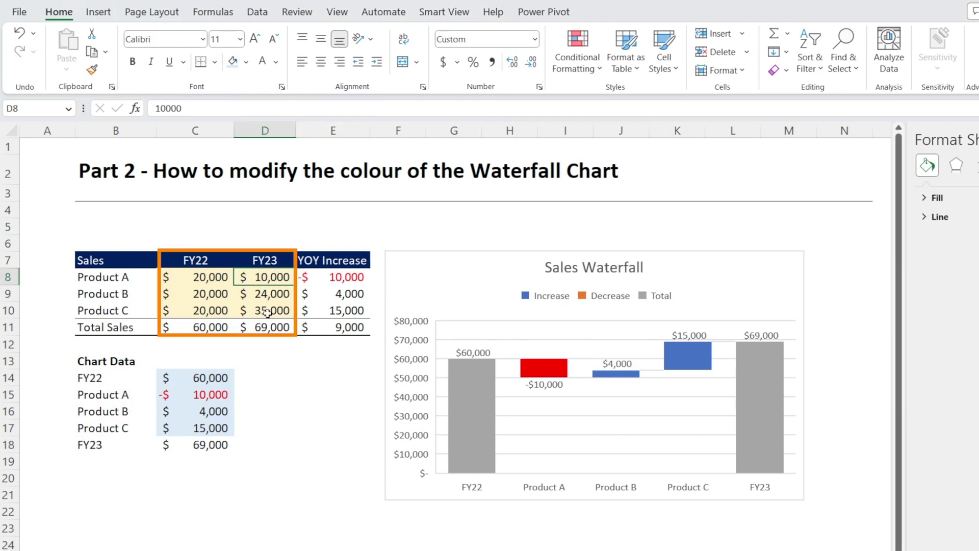
type("30000")
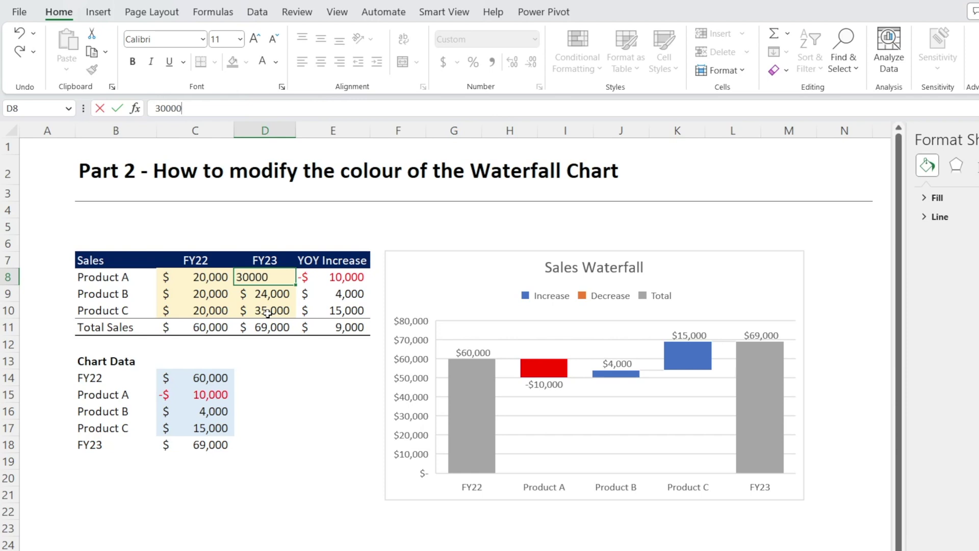
key("Return")
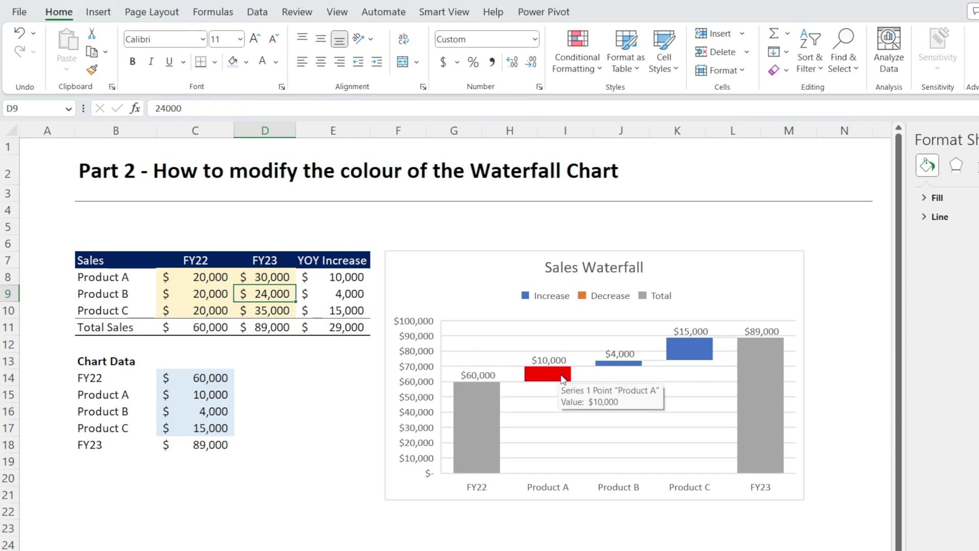
right_click(563, 378)
left_click(563, 378)
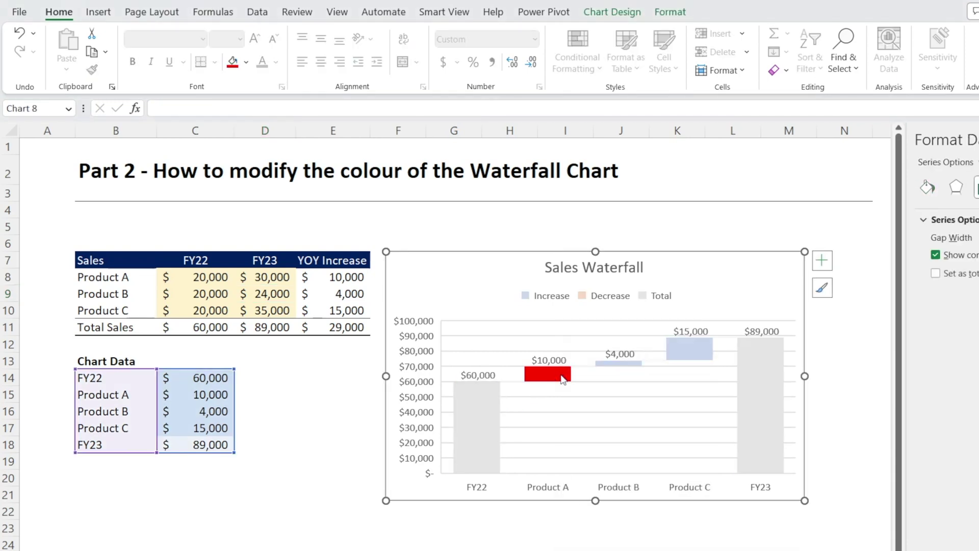
- Fill the Product A increase bar light green from the mini toolbar
right_click(564, 379)
left_click(580, 335)
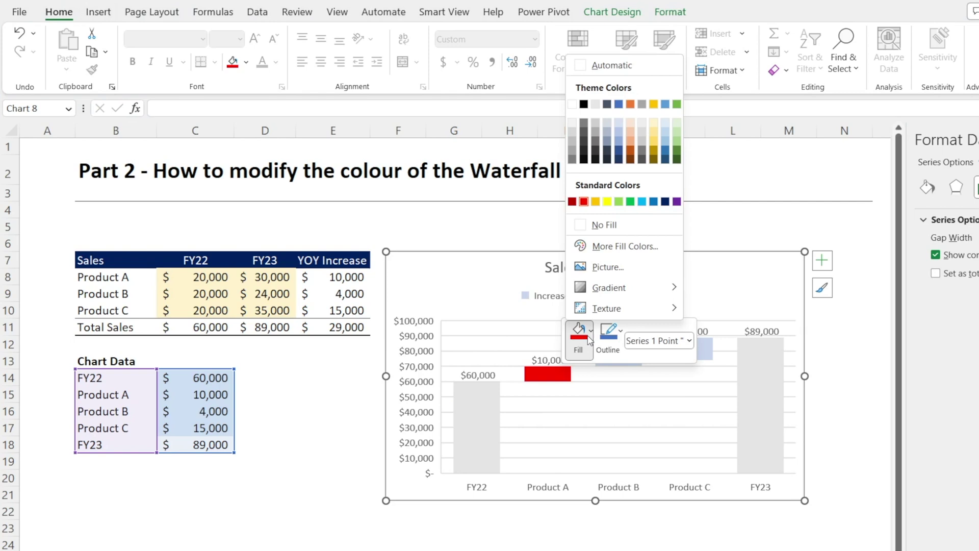
left_click(619, 201)
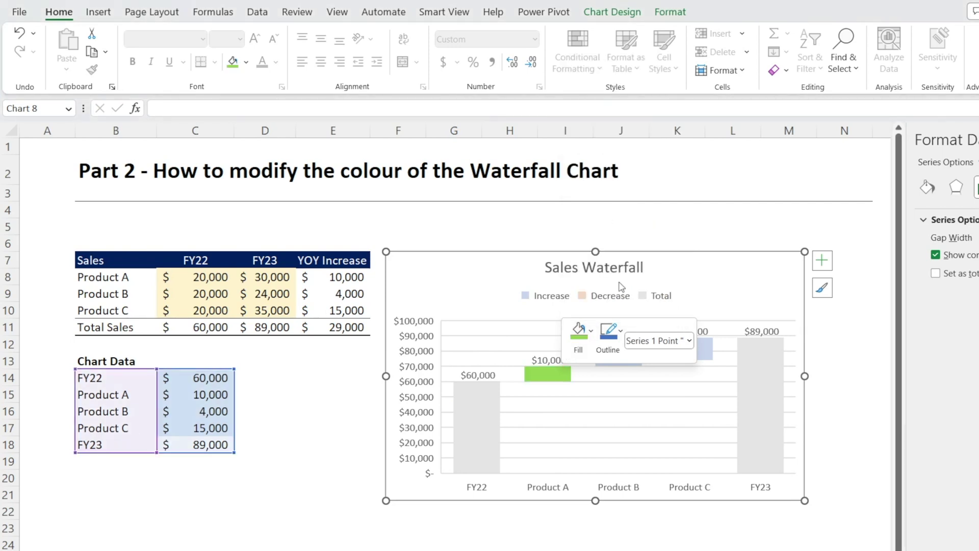
left_click(582, 451)
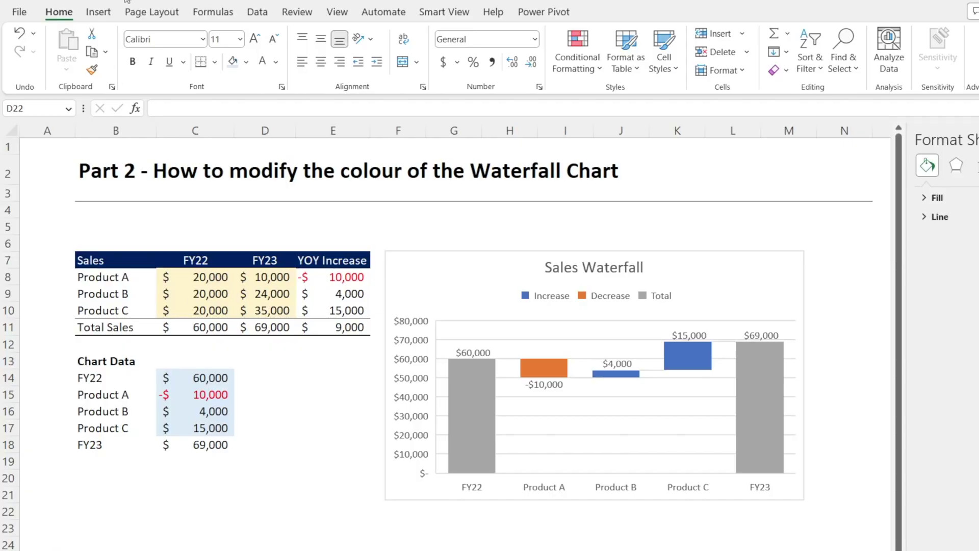
- Save a Custom 1 theme colour set with Accent 1 green and Accent 2 red
left_click(152, 12)
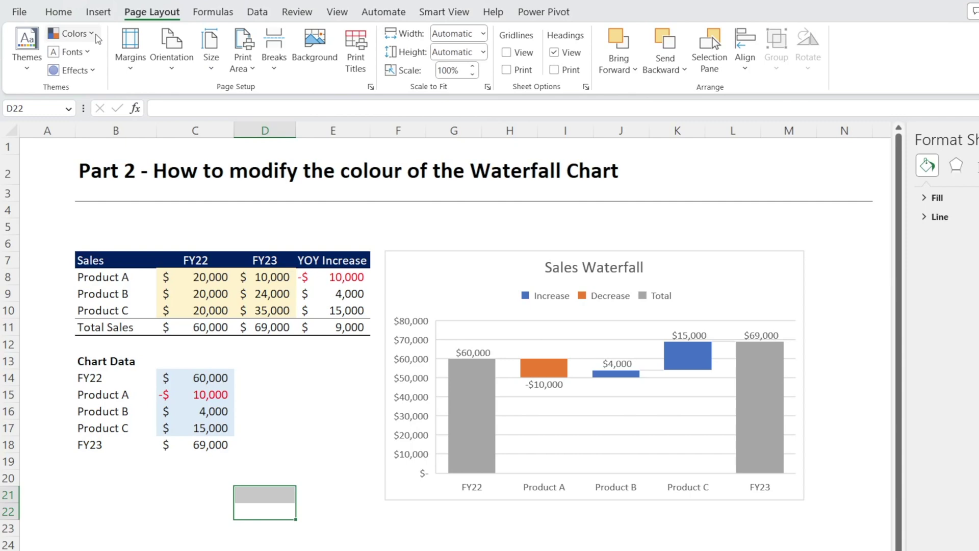
left_click(97, 36)
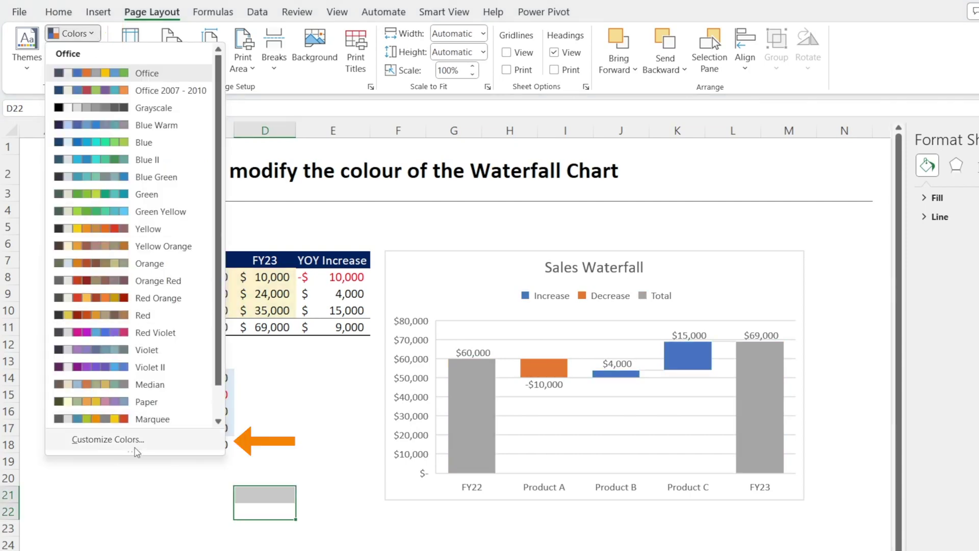
left_click(131, 441)
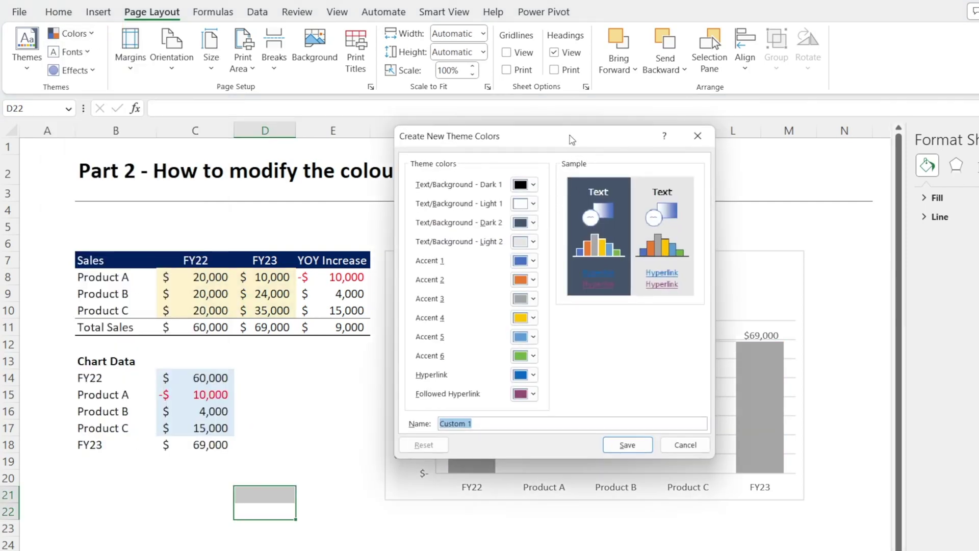
left_click_drag(571, 139, 311, 226)
left_click(274, 347)
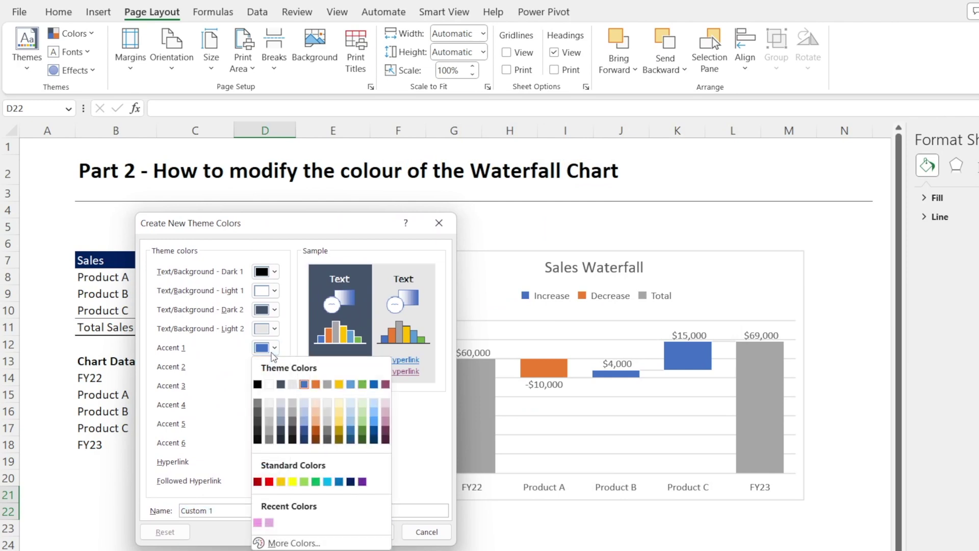
left_click(317, 482)
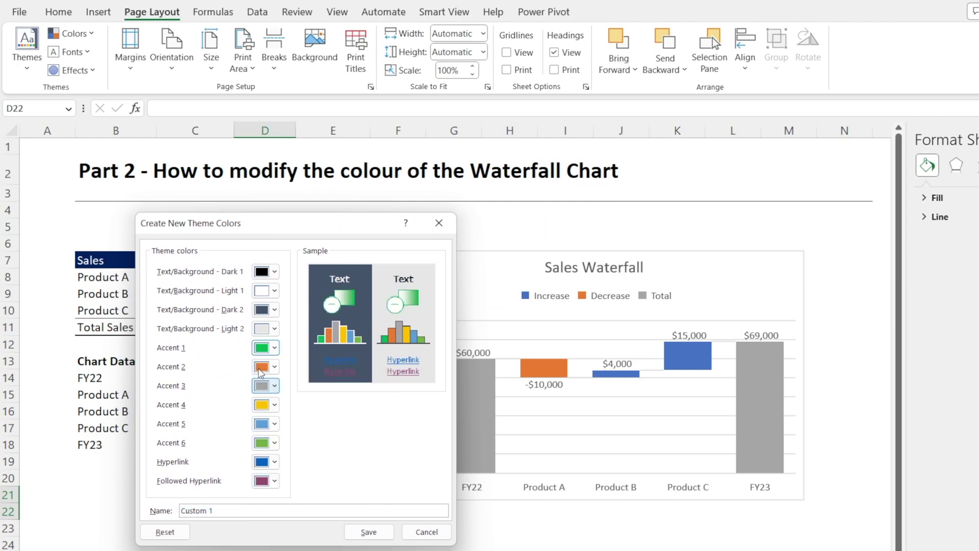
left_click(274, 367)
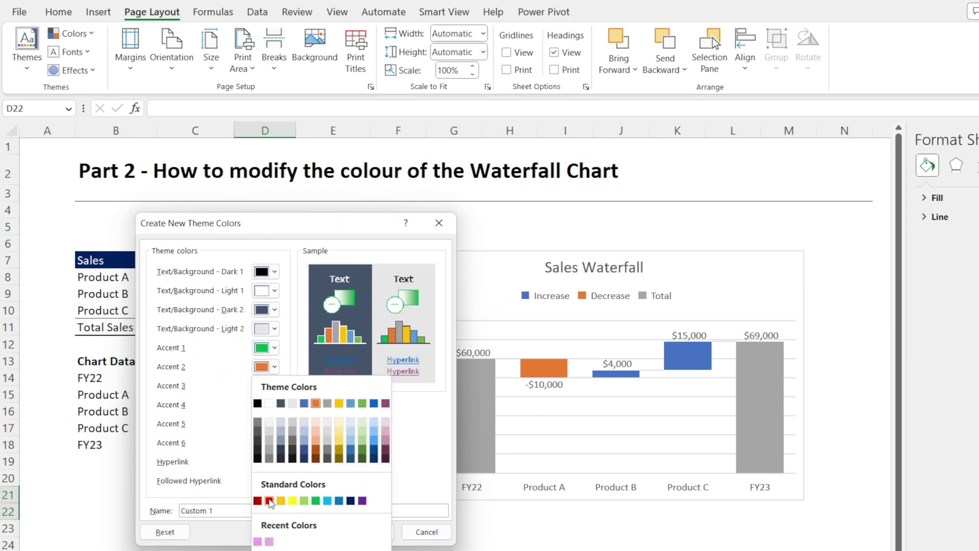
left_click(269, 502)
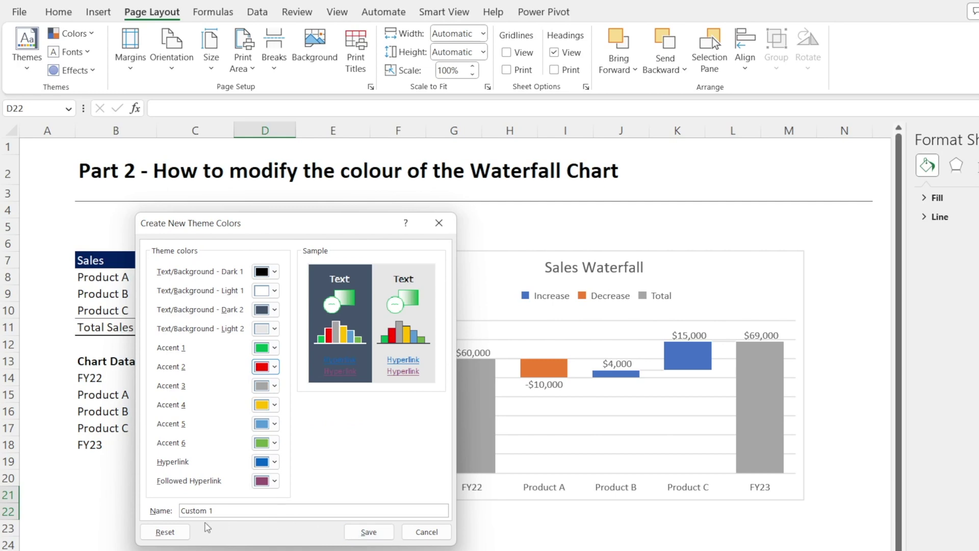
left_click(231, 514)
left_click(369, 532)
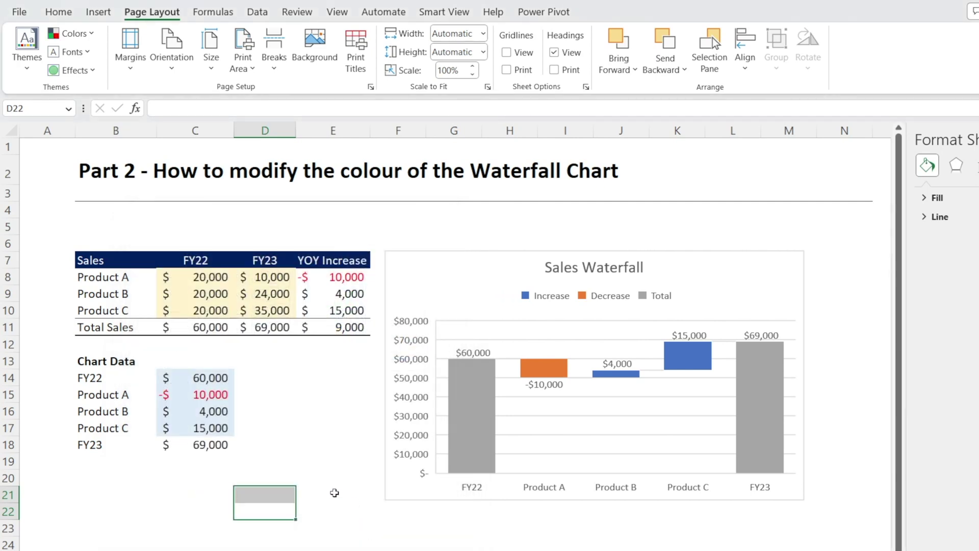
- Apply Reset to Match Style so the chart shows green increases and red decreases
left_click(334, 493)
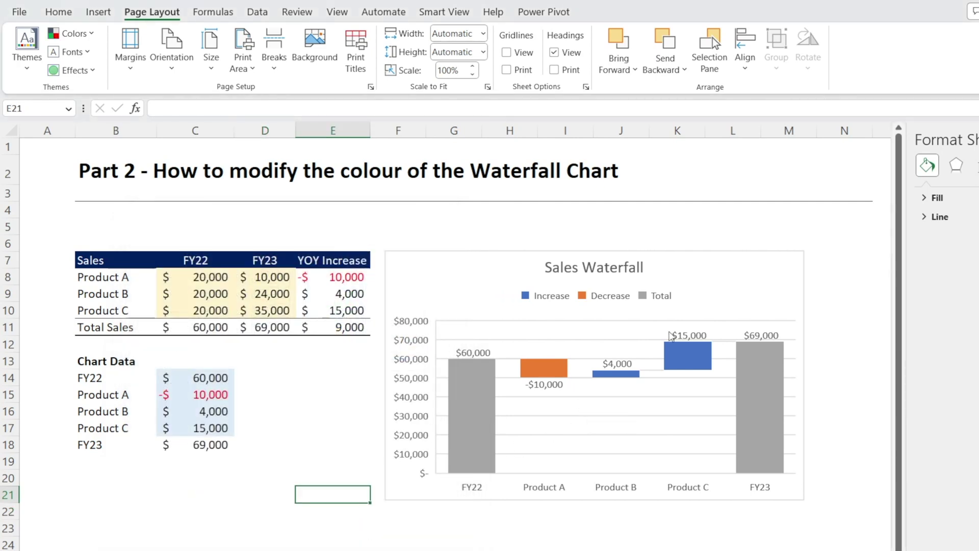
right_click(564, 404)
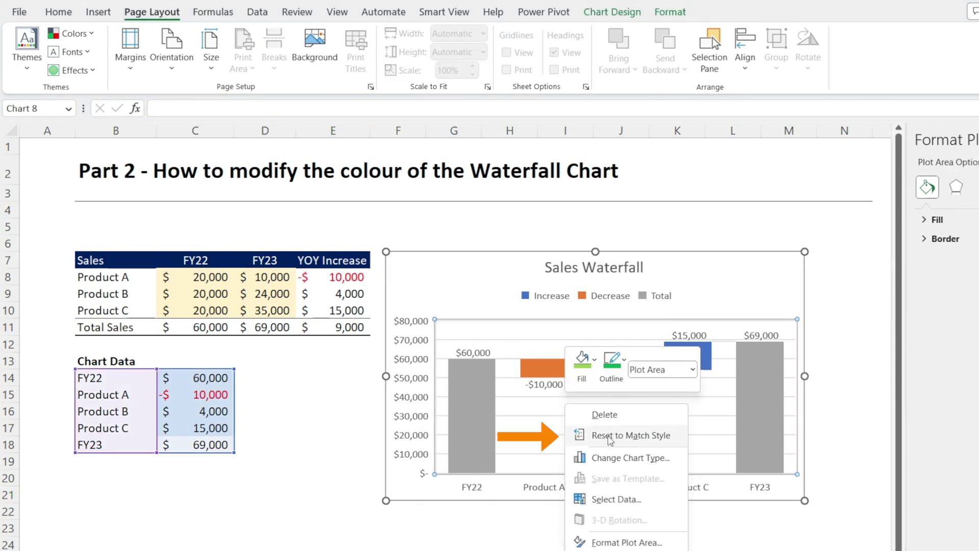
left_click(610, 436)
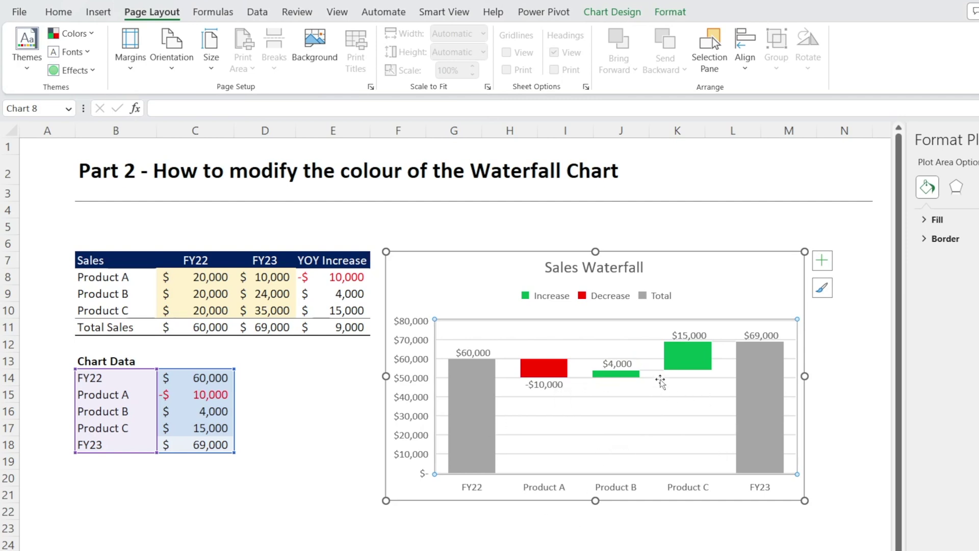
left_click(270, 277)
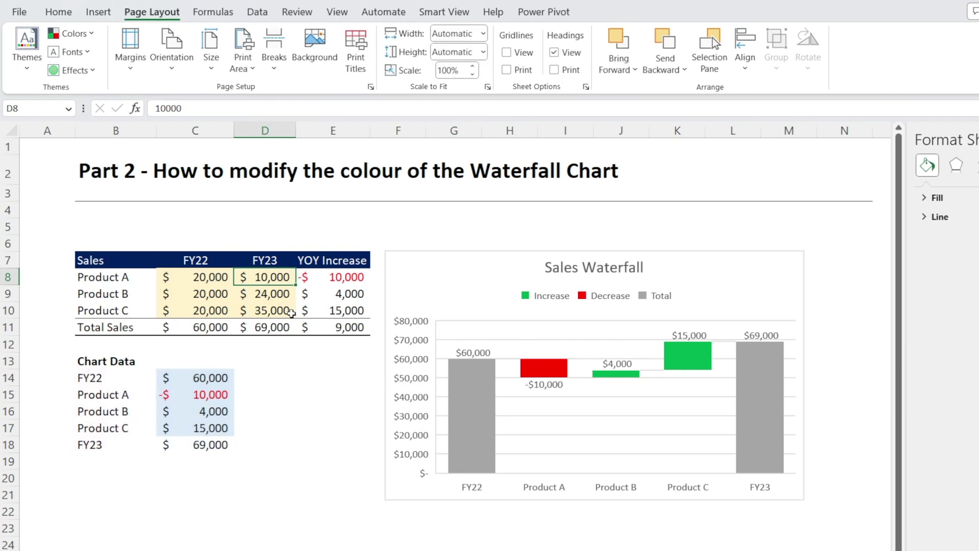
- Enter FY23 sales of 30,000 for Product A in D8 and 5,000 for Product B in D9
type("30,000")
key("Return")
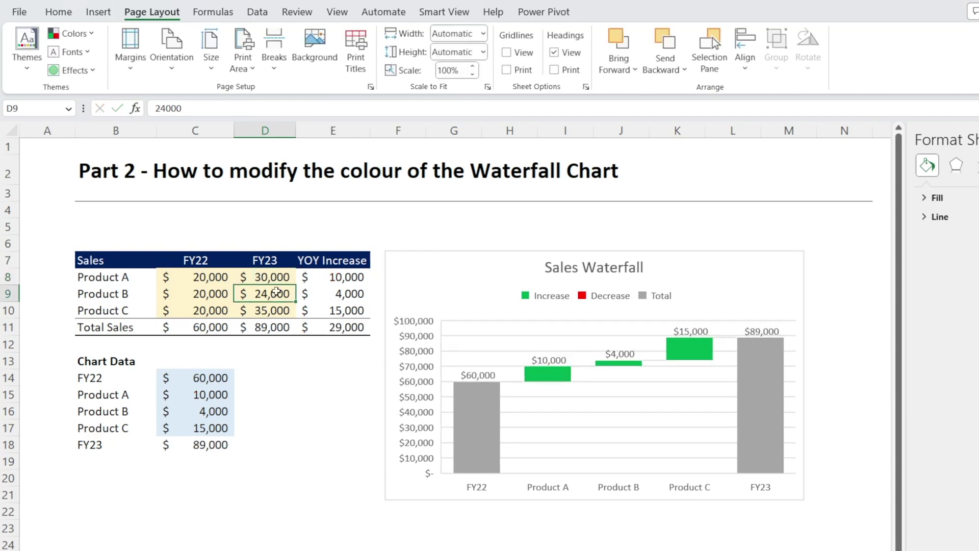
type("5,")
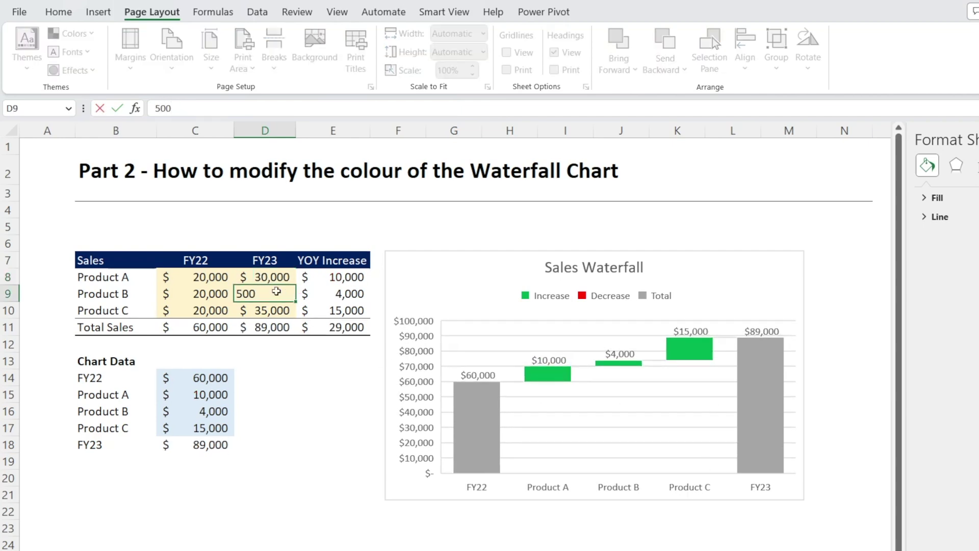
type("000")
key("Return")
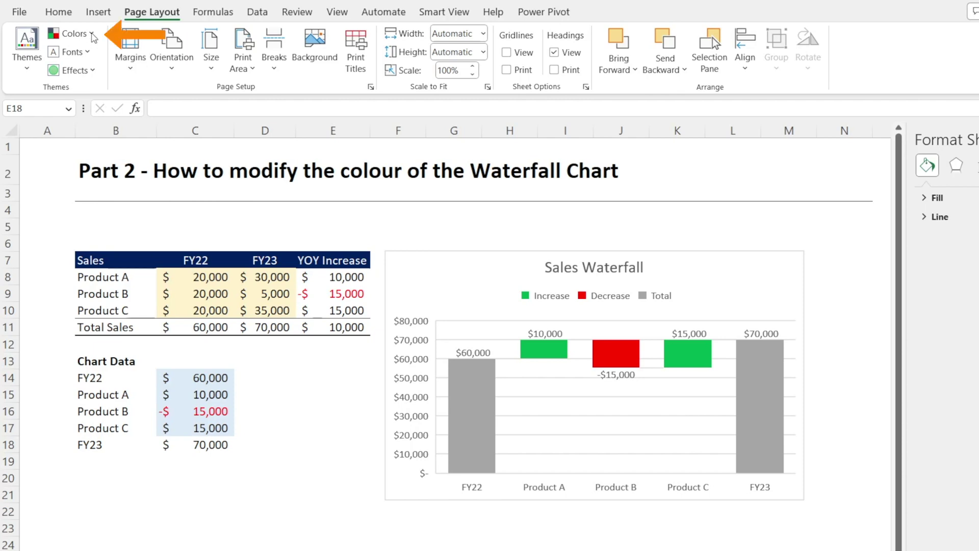
- Edit Custom 1 to Accent 1 light green and Accent 2 pink, and save it
left_click(90, 35)
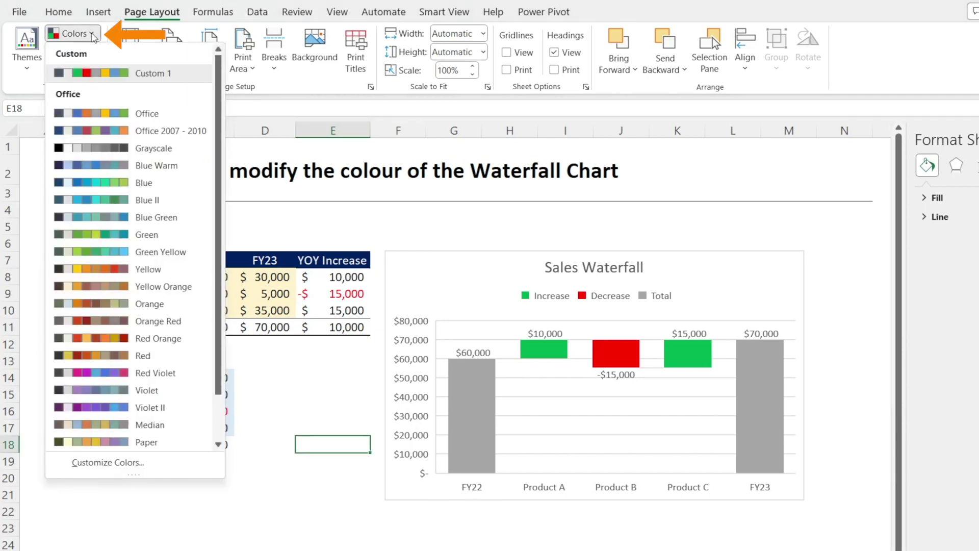
right_click(136, 77)
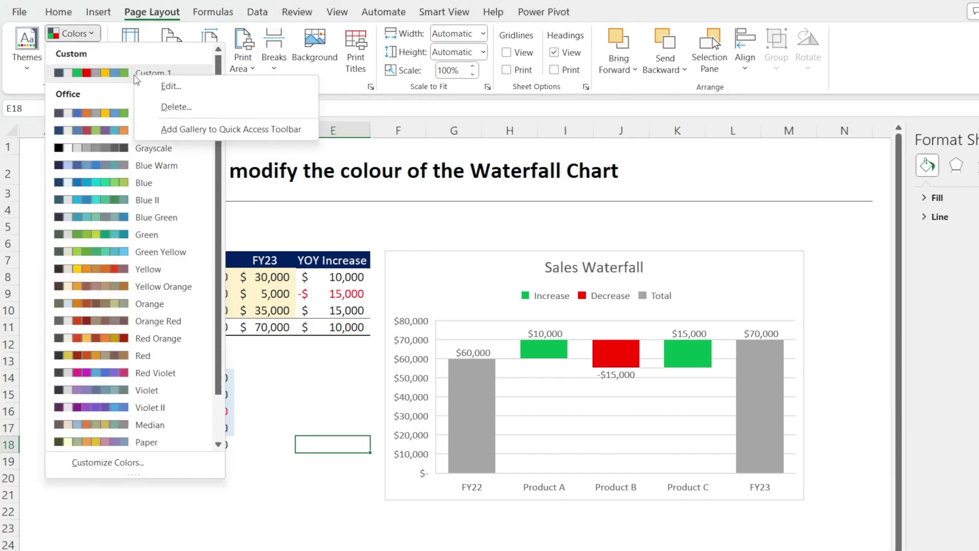
left_click(172, 87)
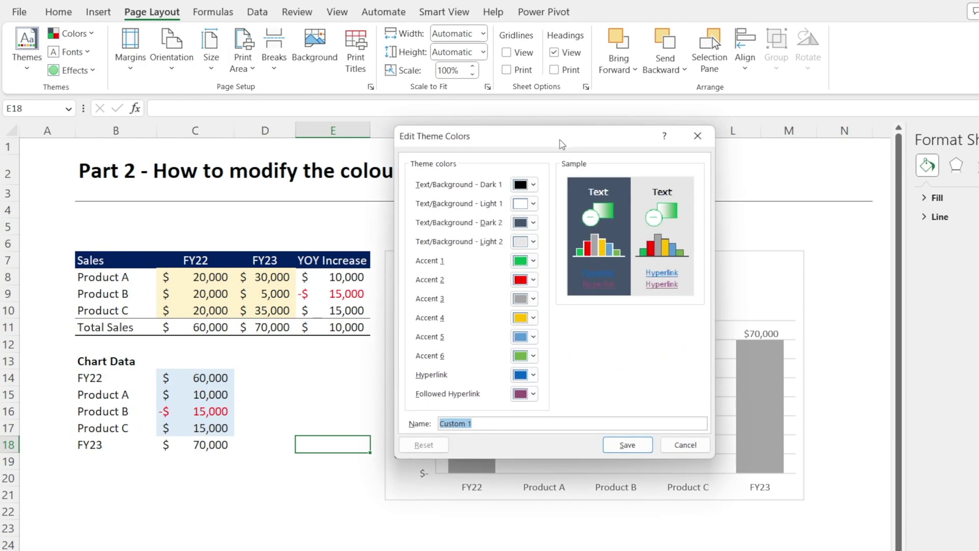
left_click_drag(561, 144, 373, 174)
left_click(345, 291)
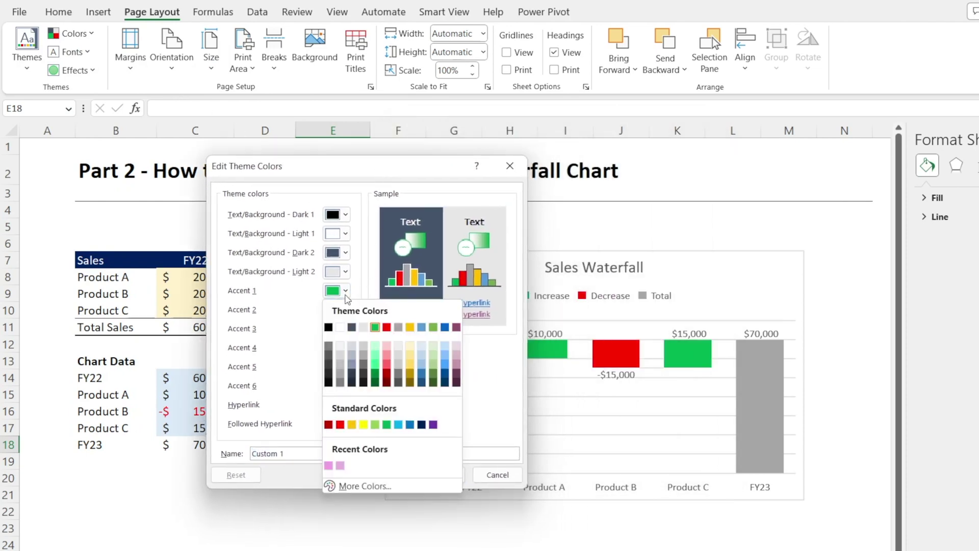
left_click(379, 426)
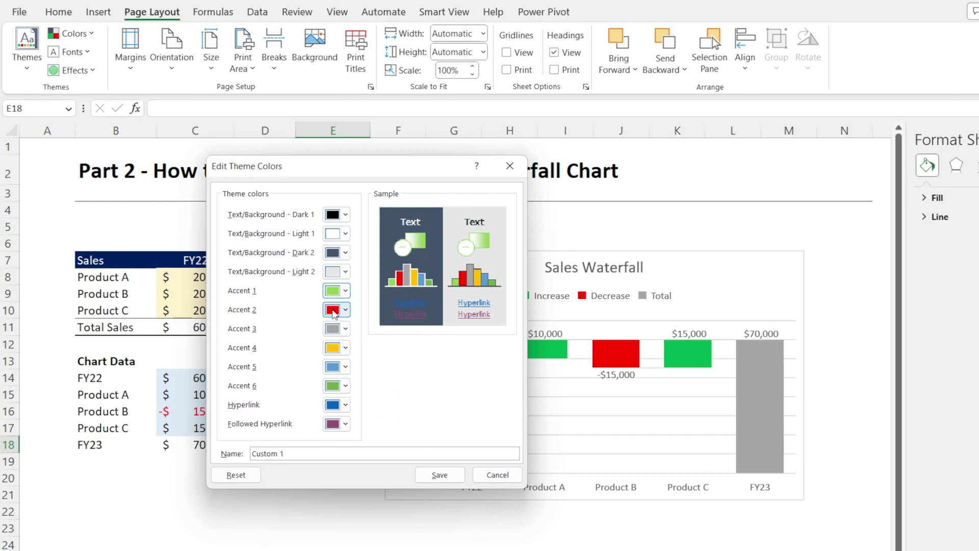
left_click(347, 311)
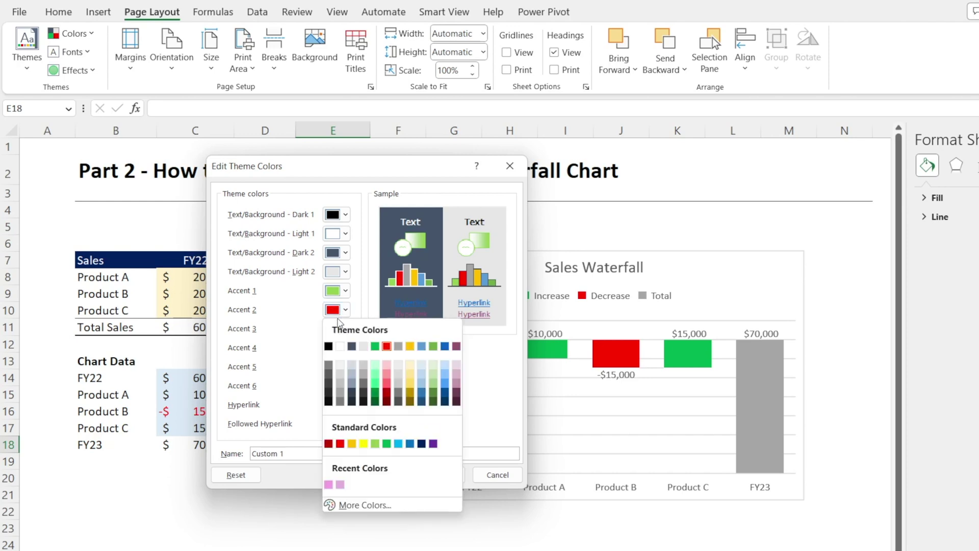
left_click(329, 484)
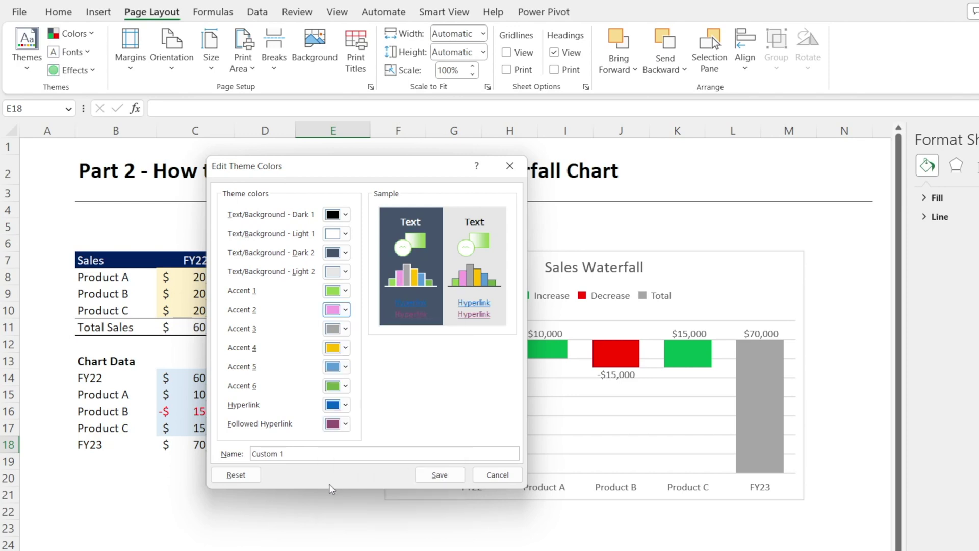
left_click(431, 476)
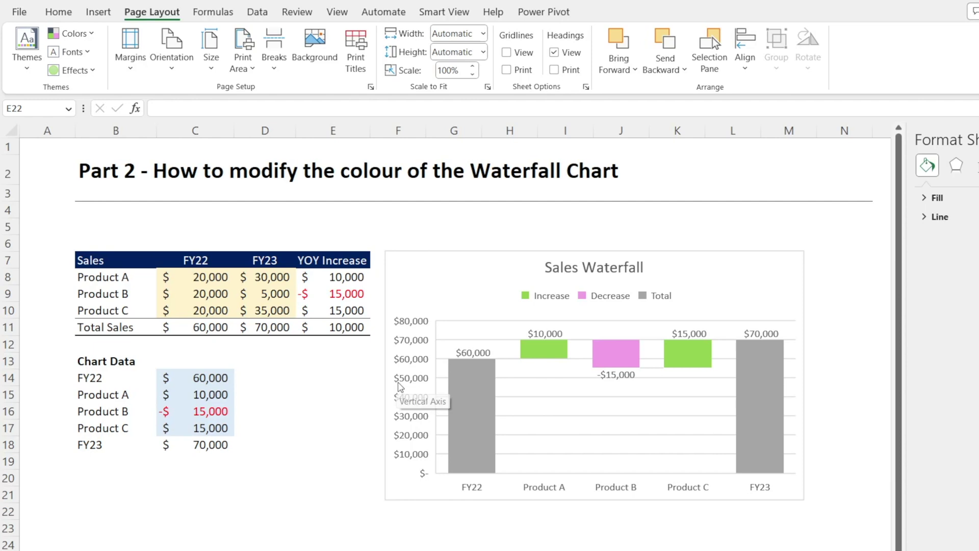
- Delete the waterfall chart's vertical value axis, gridlines and legend, leaving only labelled bars
left_click(410, 345)
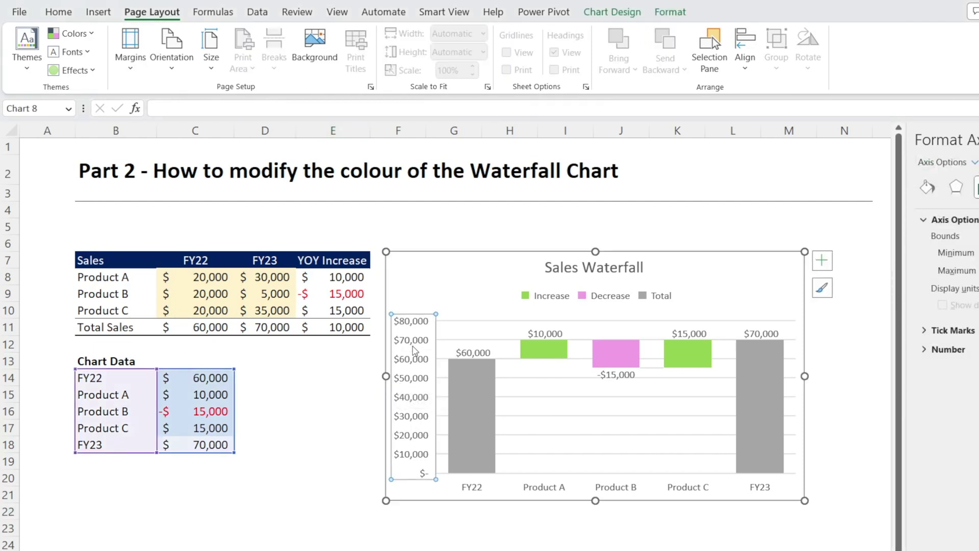
key("Delete")
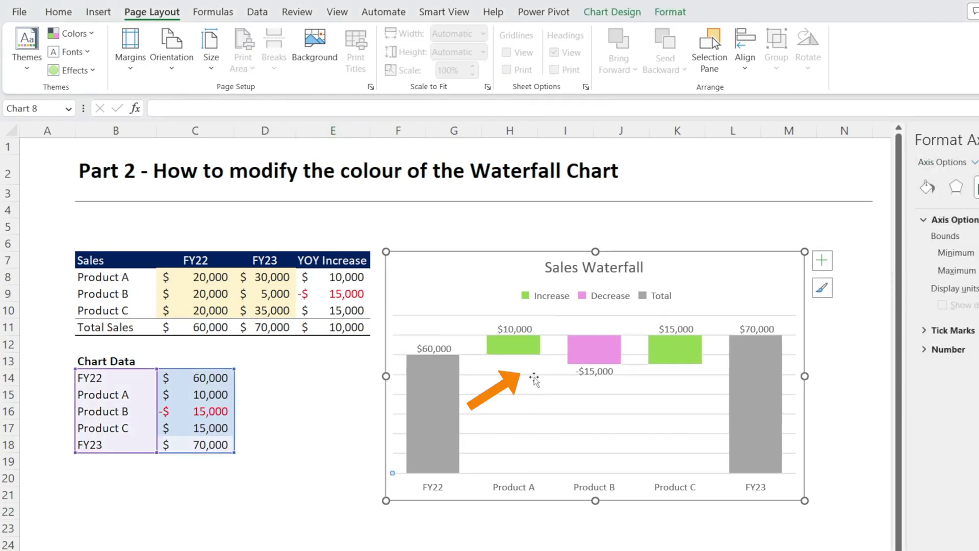
left_click(534, 376)
key("Delete")
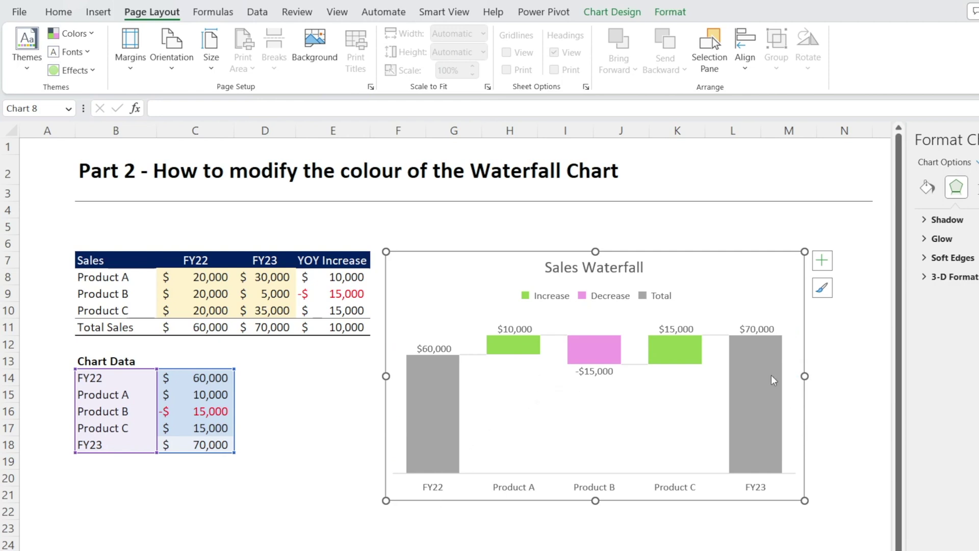
left_click(617, 303)
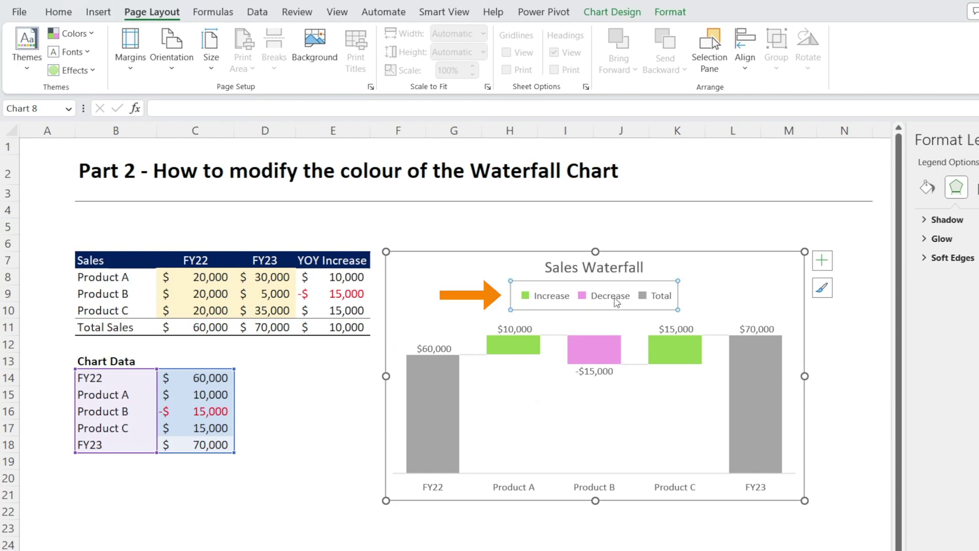
key("Delete")
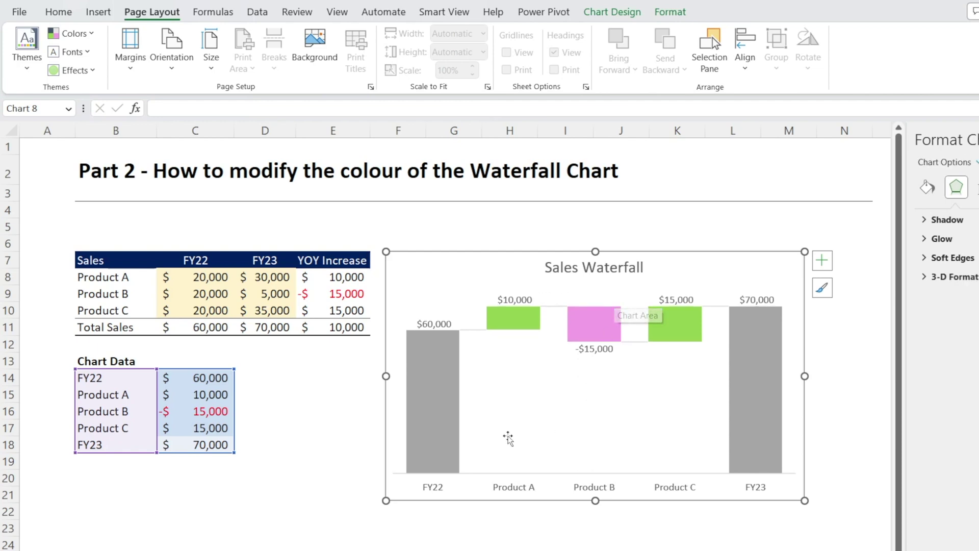